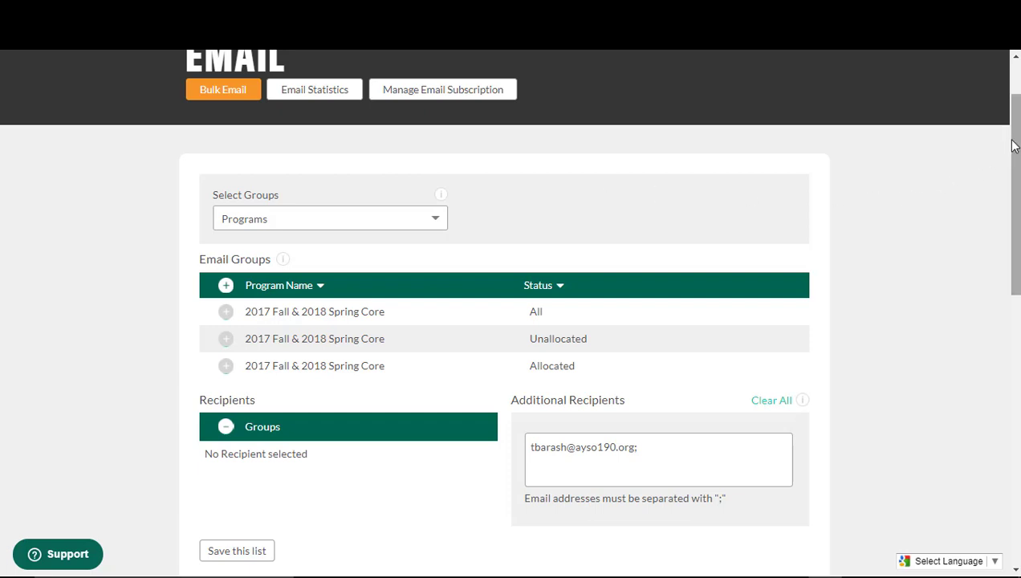
Step: Review the available recipient group types and list the email groups by Volunteer Roles
scroll(1010, 146, up, 1)
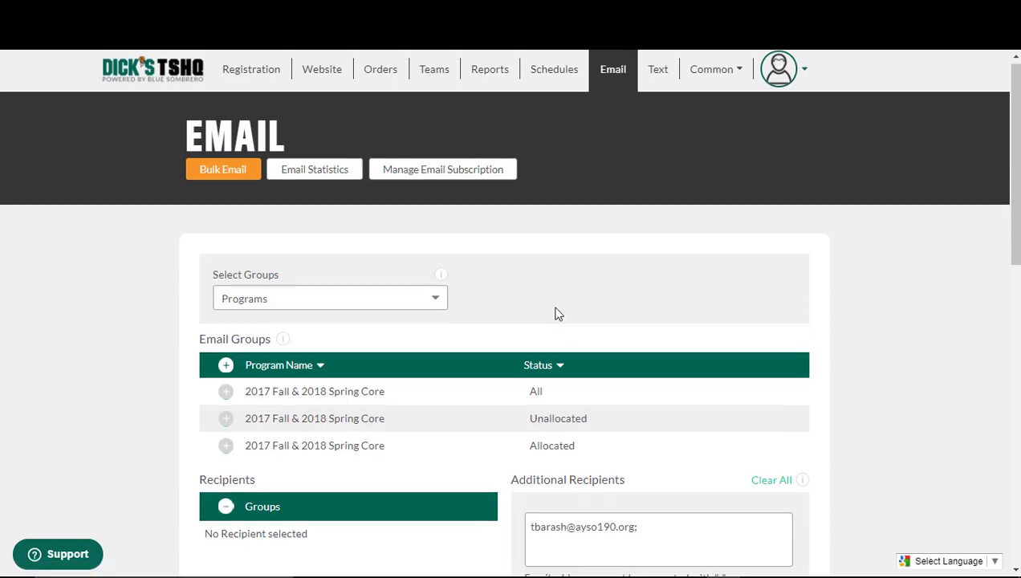
scroll(556, 314, down, 1)
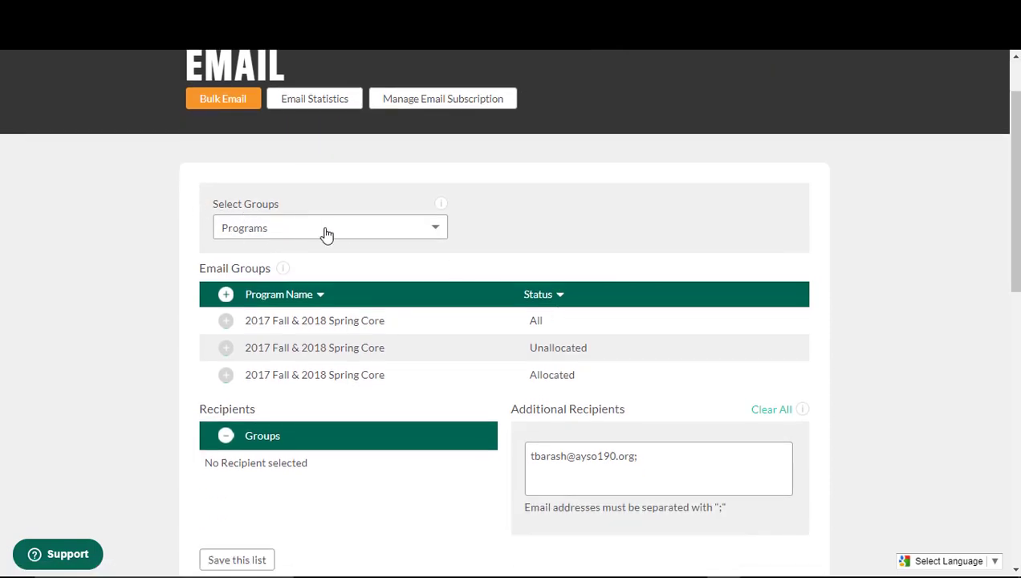
click(436, 231)
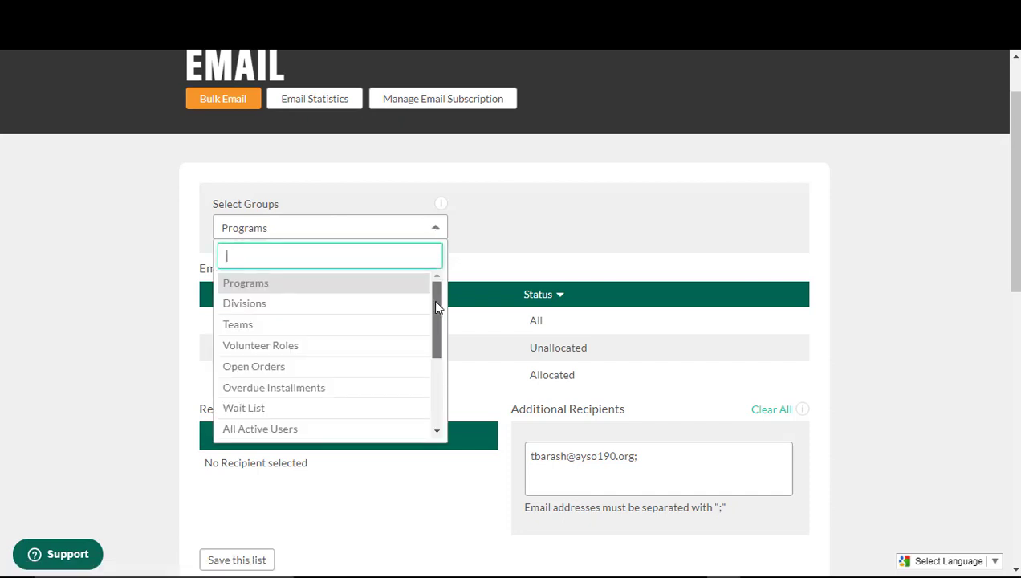
drag(436, 303, 436, 316)
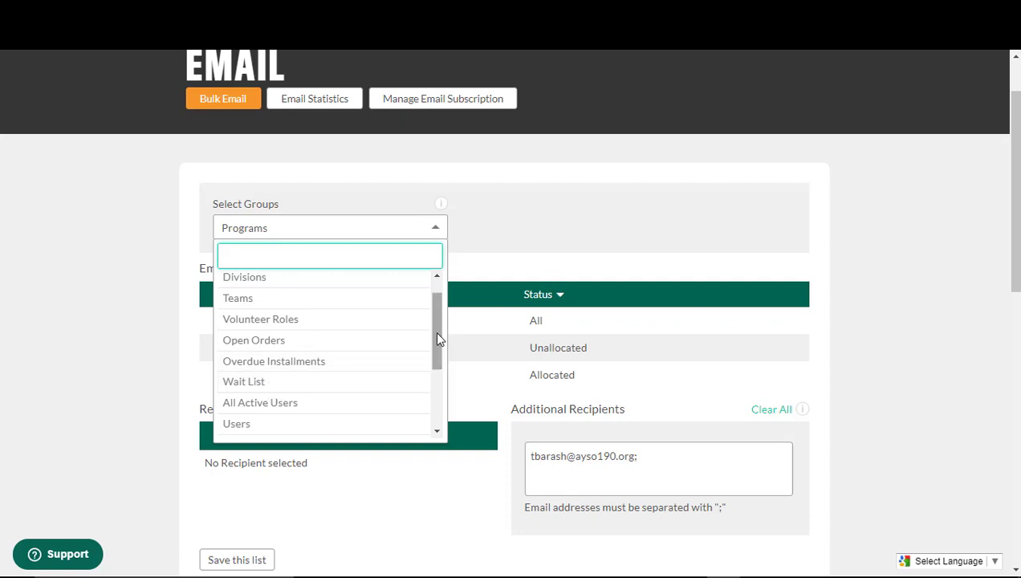
drag(438, 338, 440, 321)
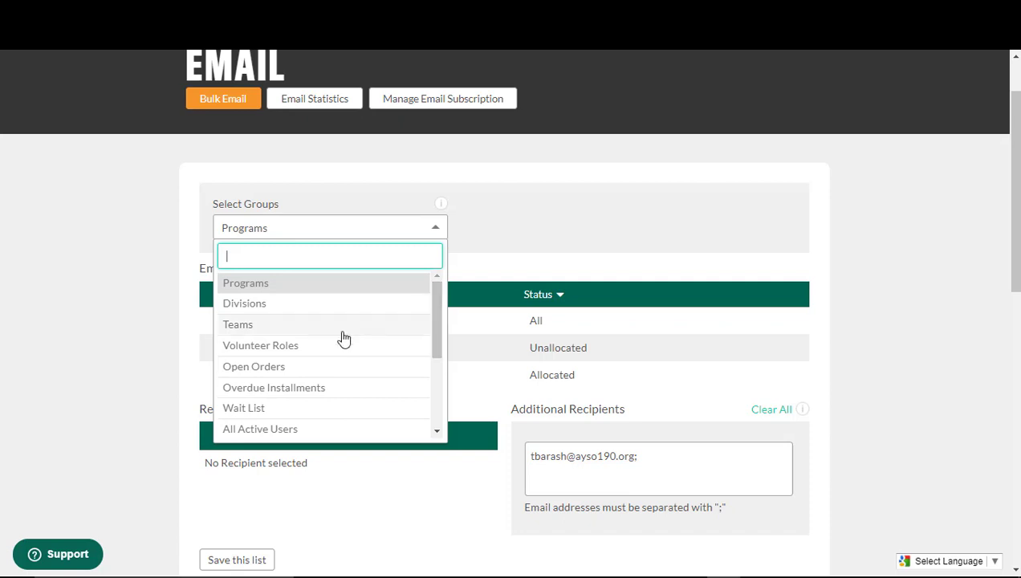
click(270, 352)
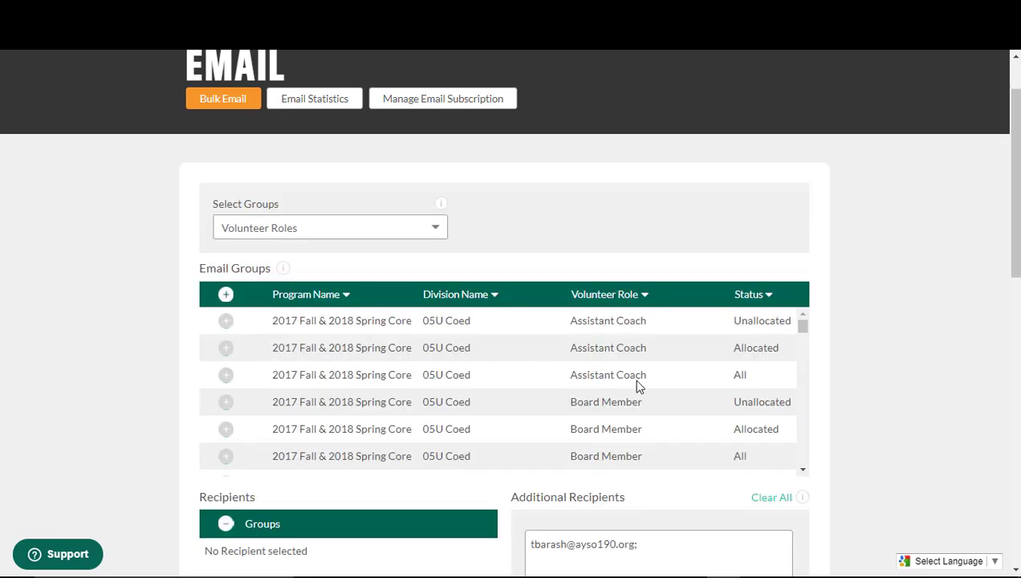
Step: Filter the volunteer role email groups to show only Assistant Coach and Head Coach
click(644, 295)
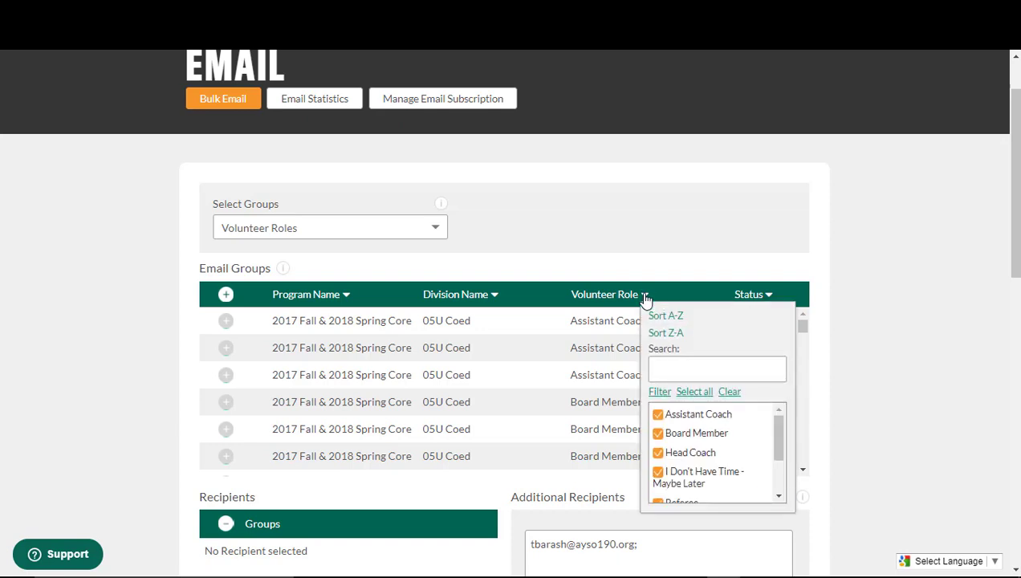
click(730, 394)
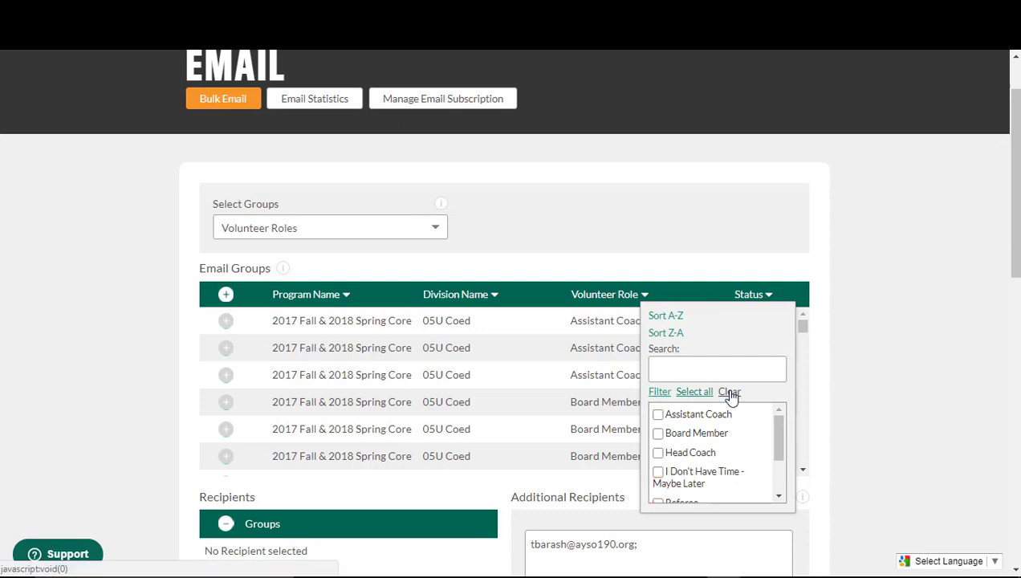
click(658, 415)
click(658, 453)
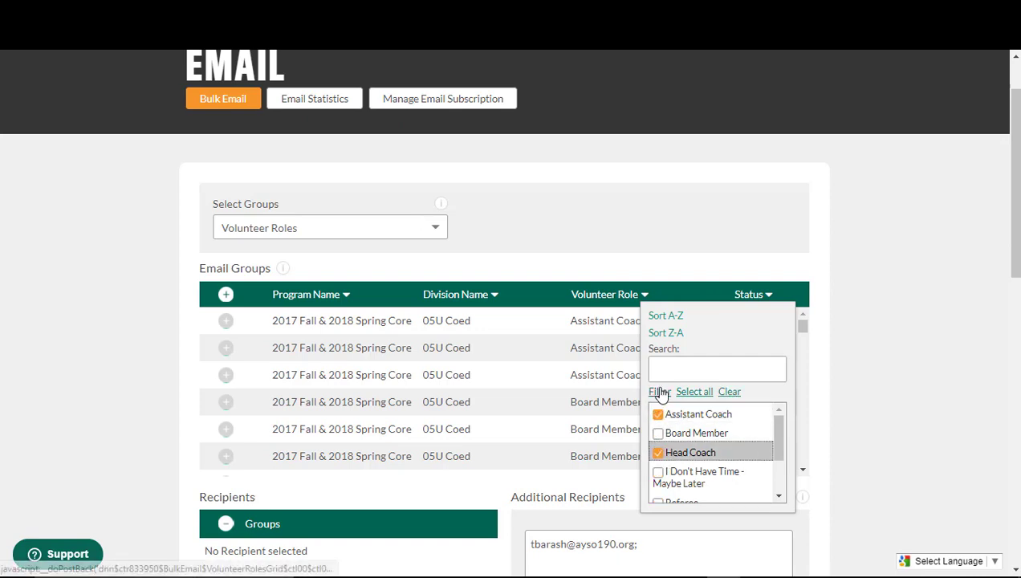
click(659, 393)
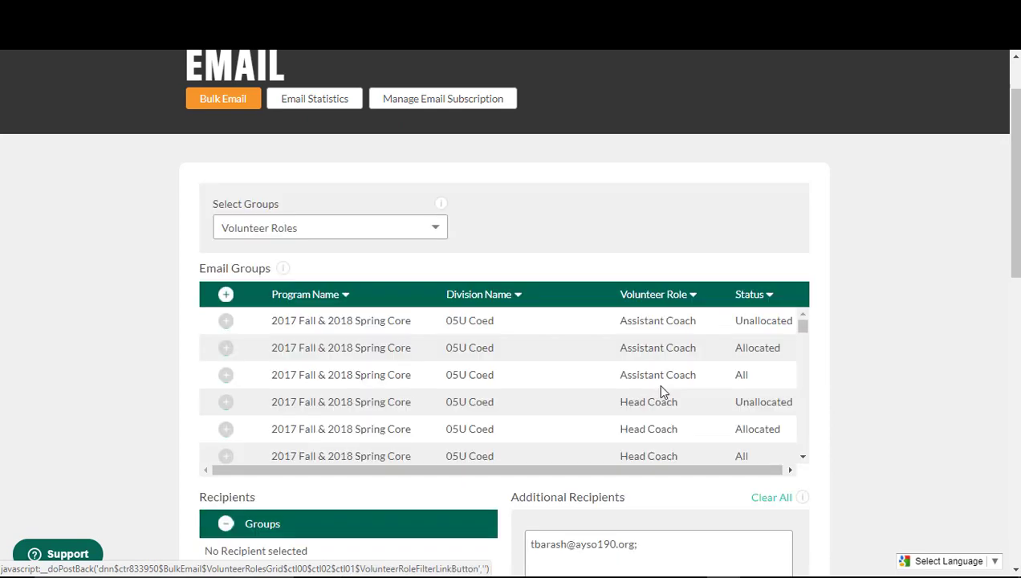
Step: Add the 05U Coed Assistant Coach (Allocated) and 05U Coed Head Coach (All) groups to the recipients
scroll(1018, 205, down, 2)
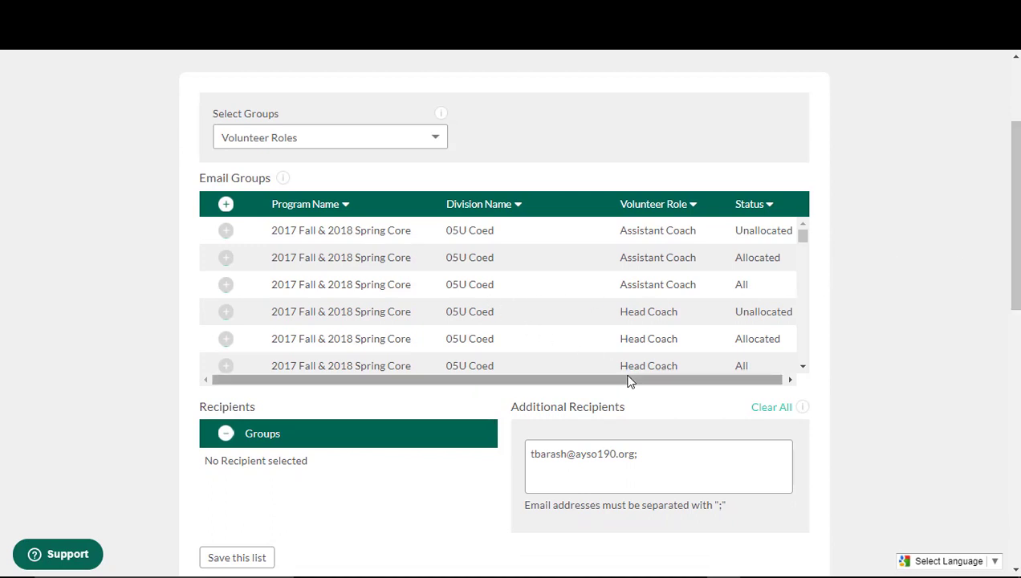
drag(628, 382, 671, 386)
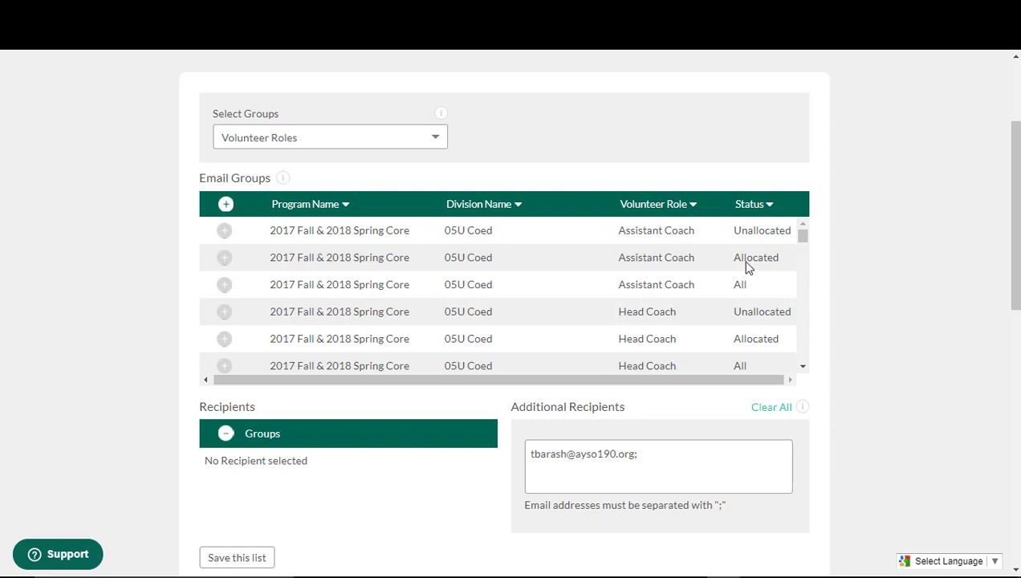
click(225, 258)
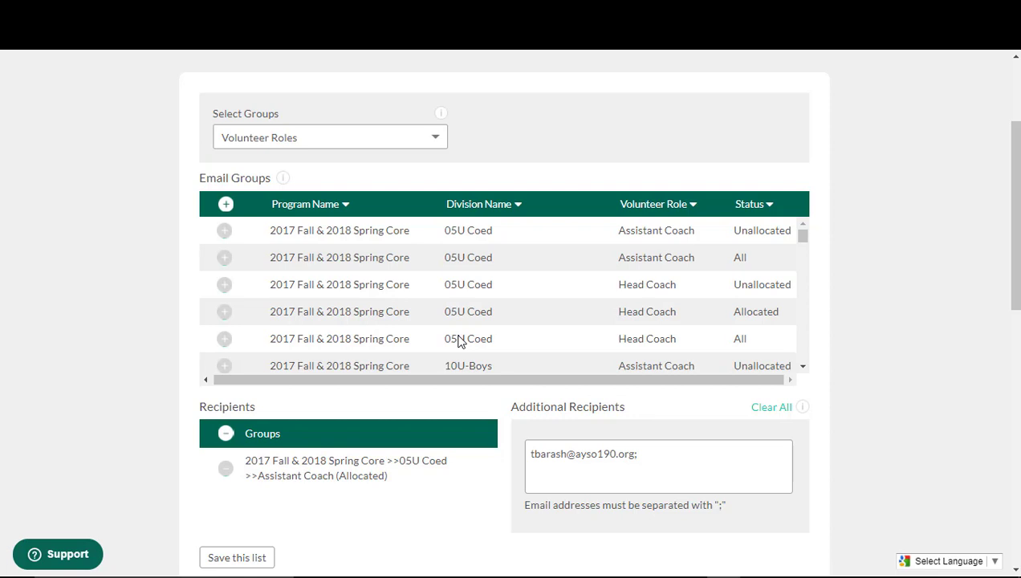
click(225, 341)
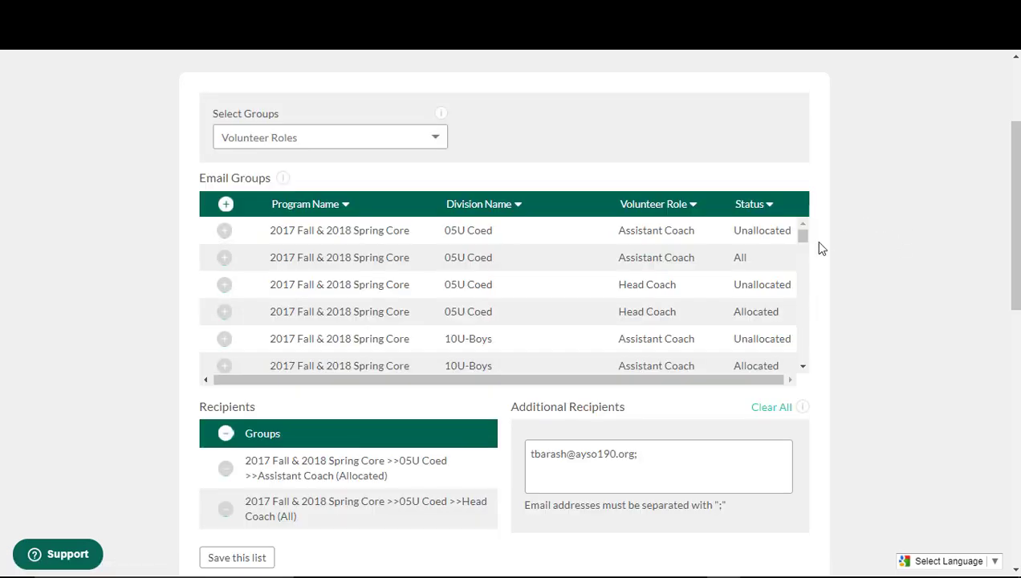
Step: Open the custom email group naming dialog for the current recipient list and close it without saving
scroll(807, 253, down, 3)
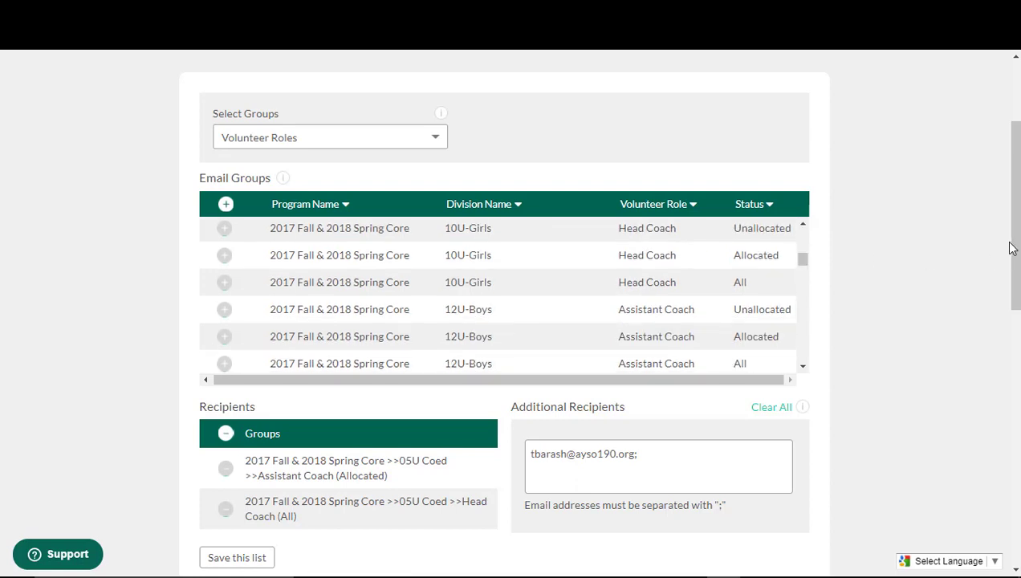
drag(1009, 247, 1018, 317)
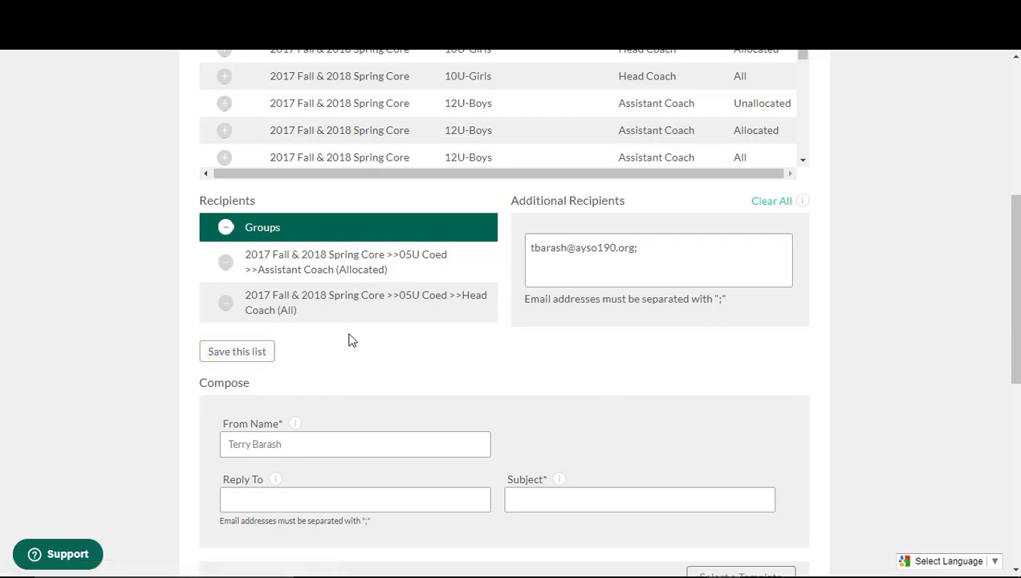
click(258, 353)
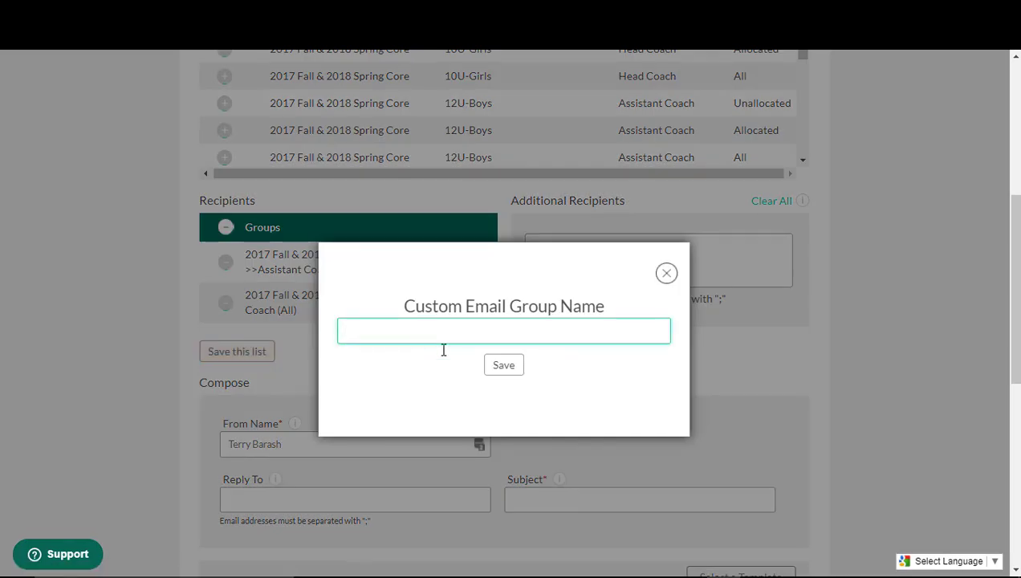
click(667, 274)
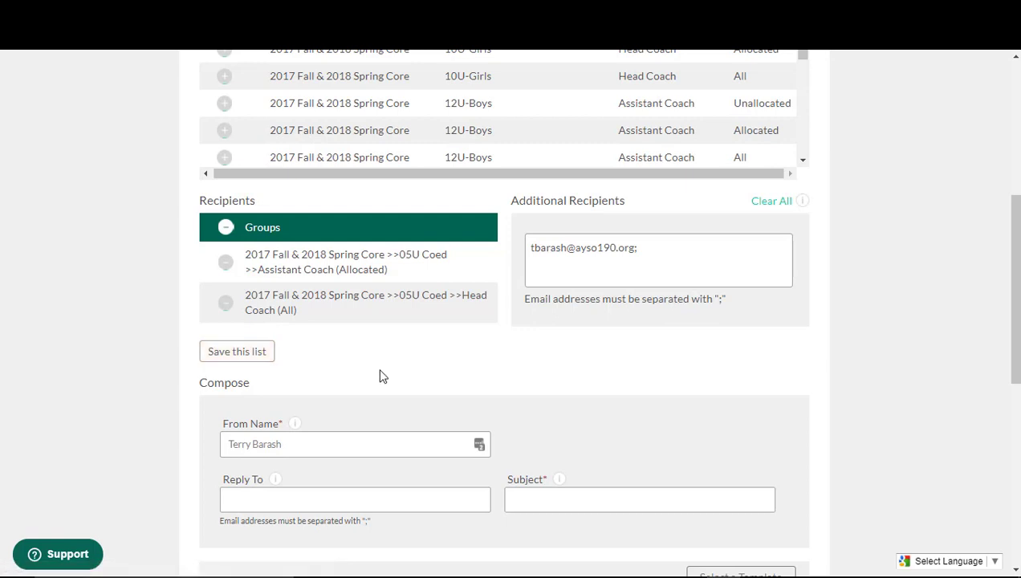
Step: Switch the email groups to Custom Groups and add All Allocated Coaches as the recipient group
scroll(382, 376, up, 4)
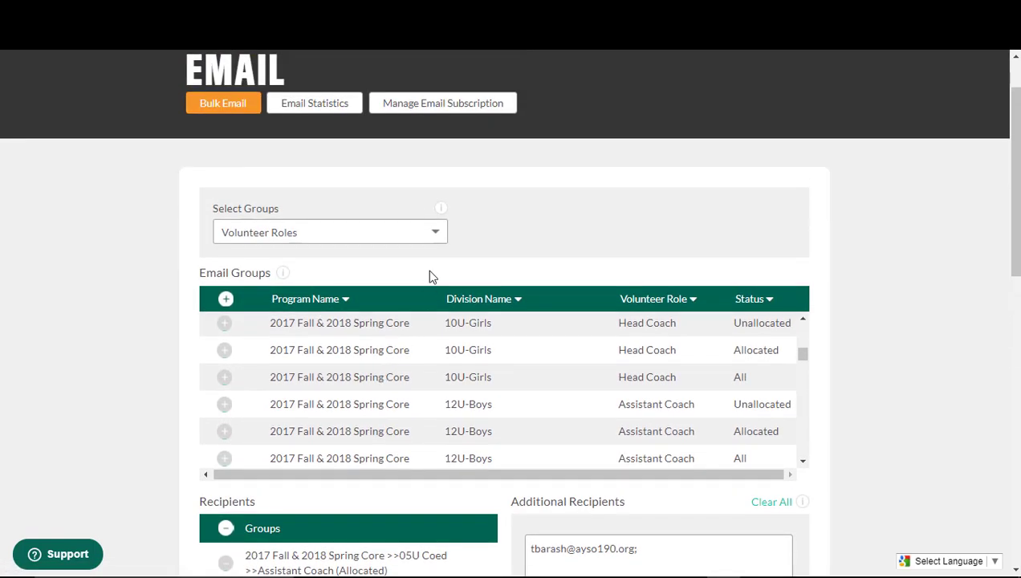
click(439, 238)
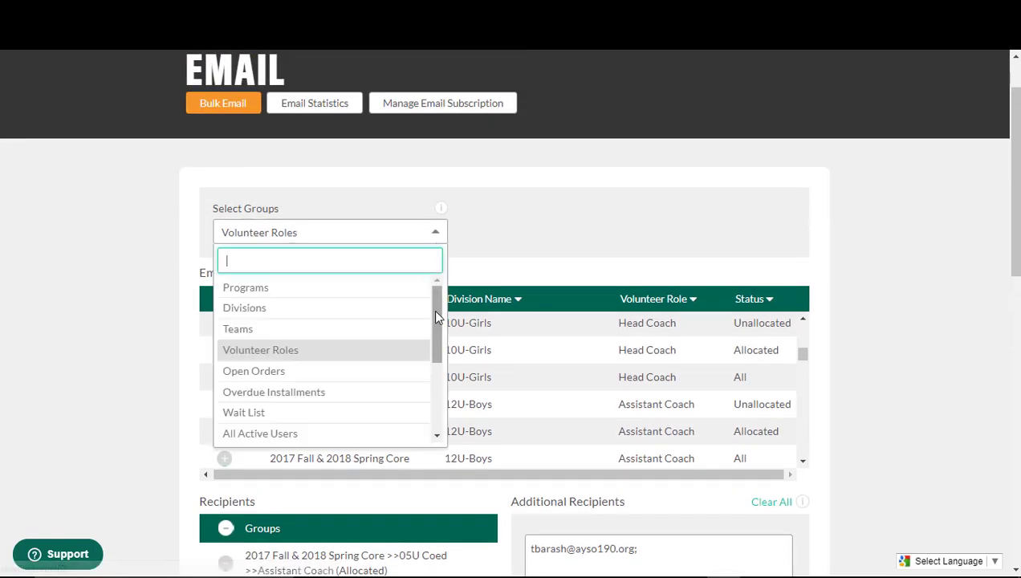
scroll(426, 345, down, 1)
scroll(425, 345, down, 3)
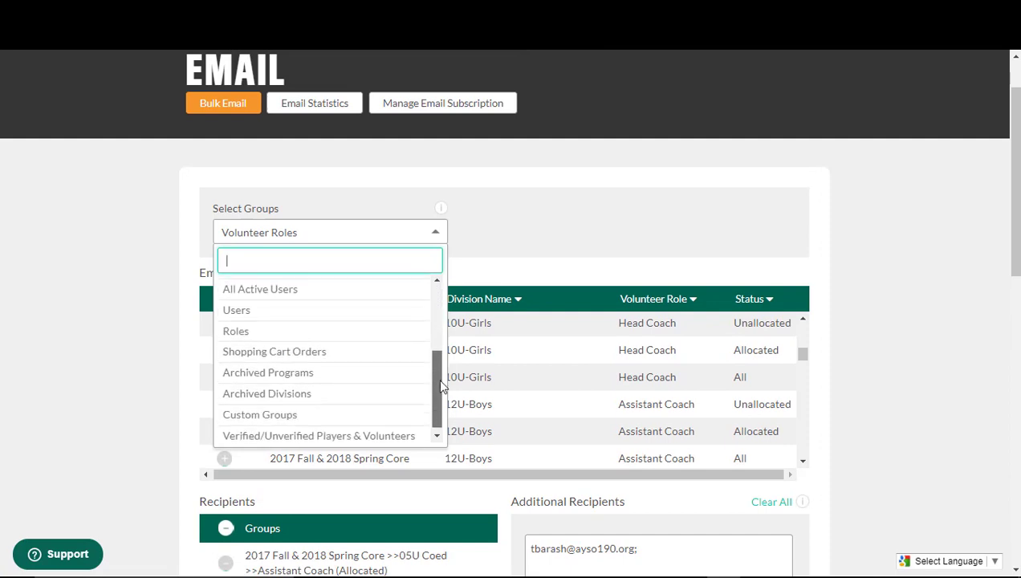
click(286, 413)
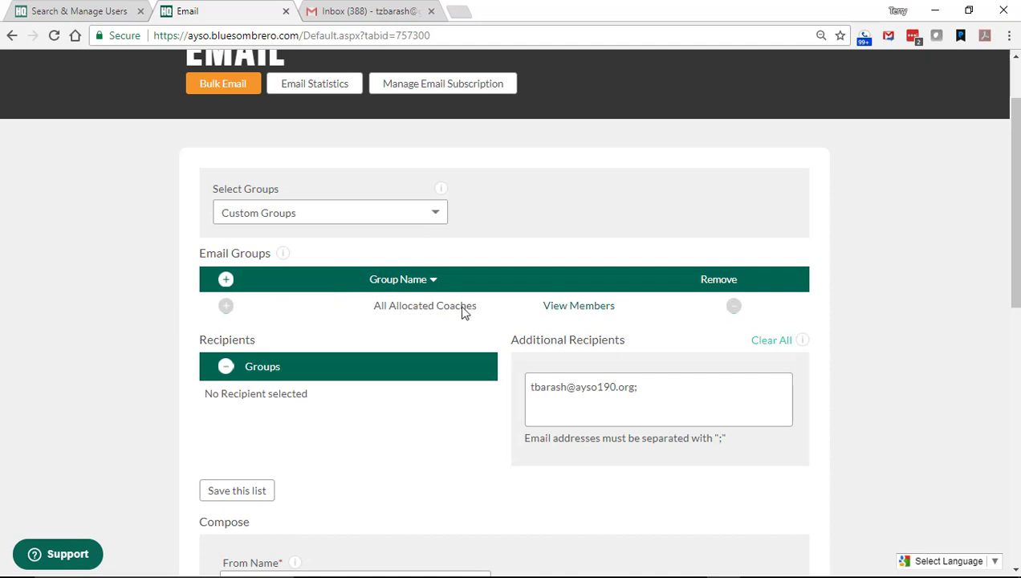
click(227, 315)
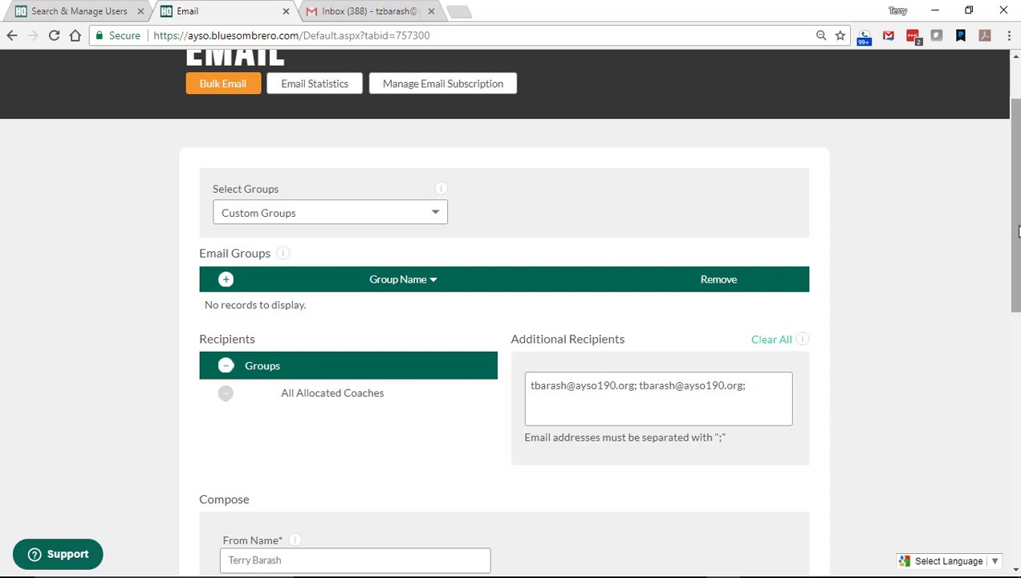
Step: Examine the additional recipients, the compose fields, and the message editor with its template, attachment and send options
drag(1014, 233, 1014, 283)
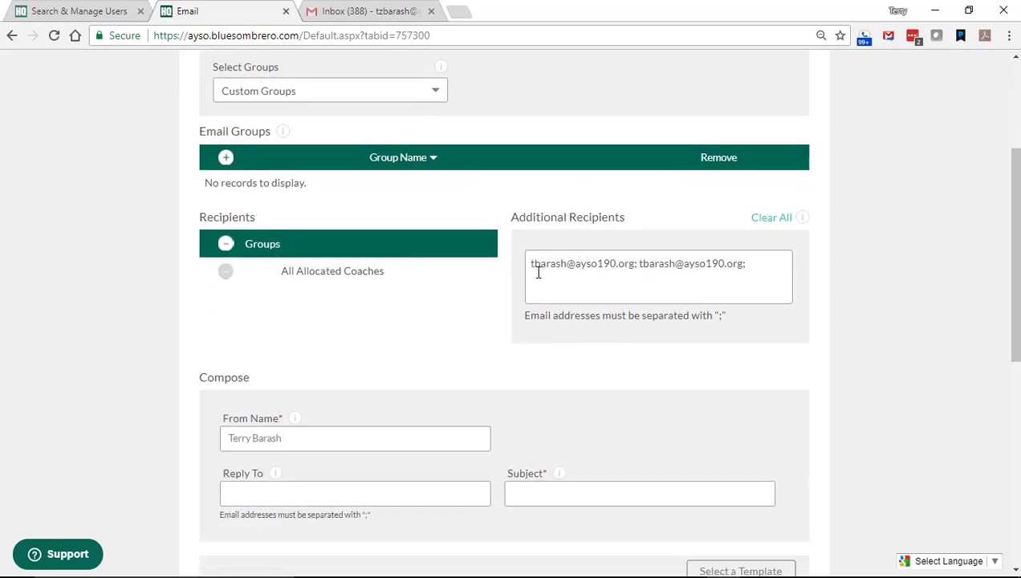
click(763, 269)
drag(1013, 215, 1016, 343)
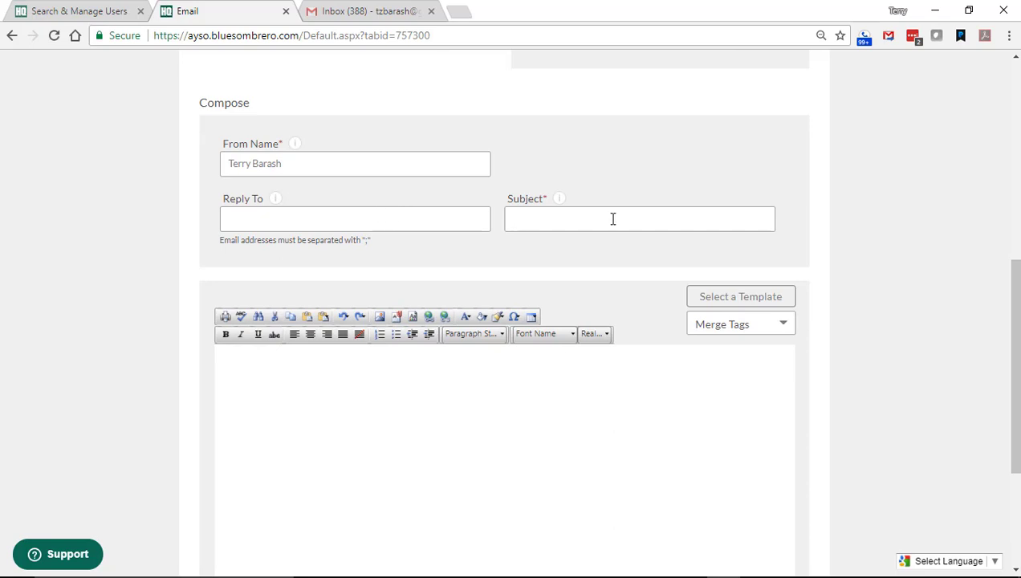
click(307, 428)
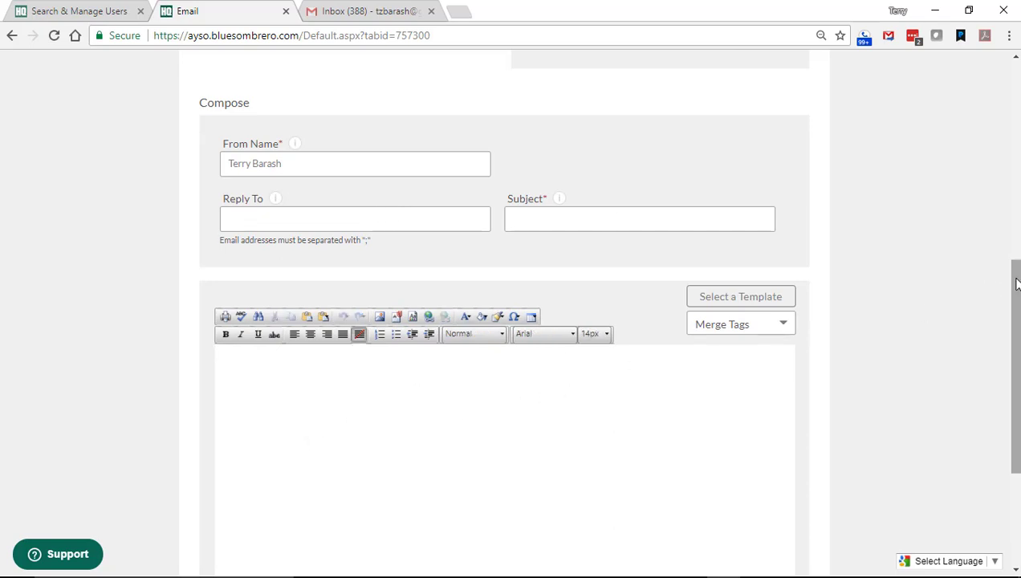
scroll(1017, 284, down, 3)
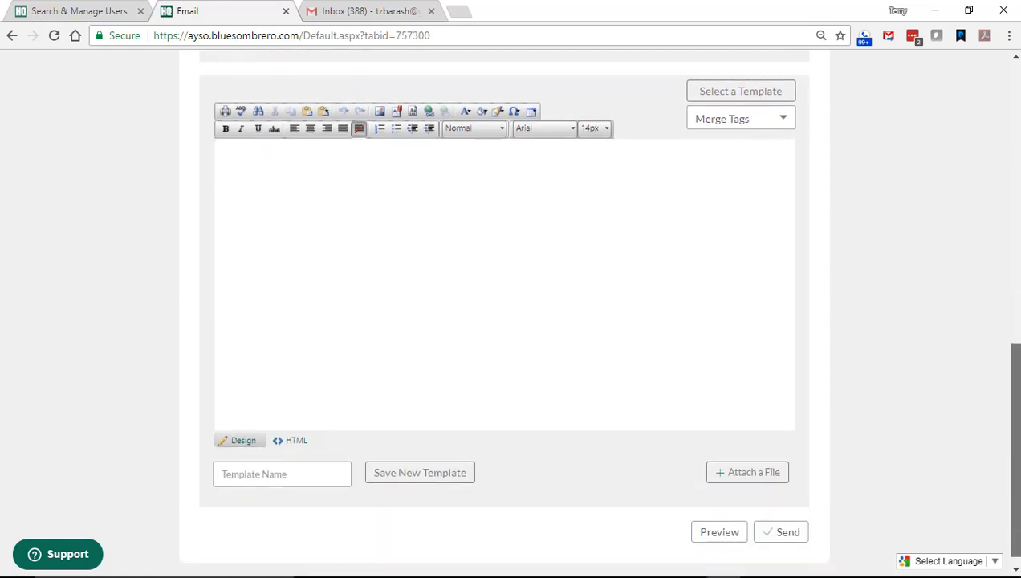
scroll(504, 305, up, 1)
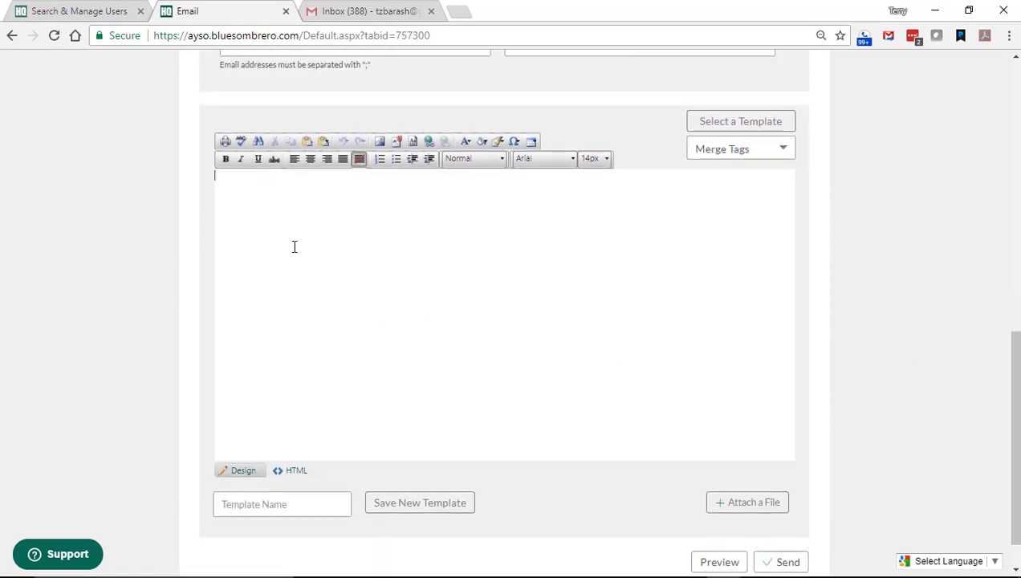
Step: Load the custom template Shopping Cart eMail into the message body
click(277, 200)
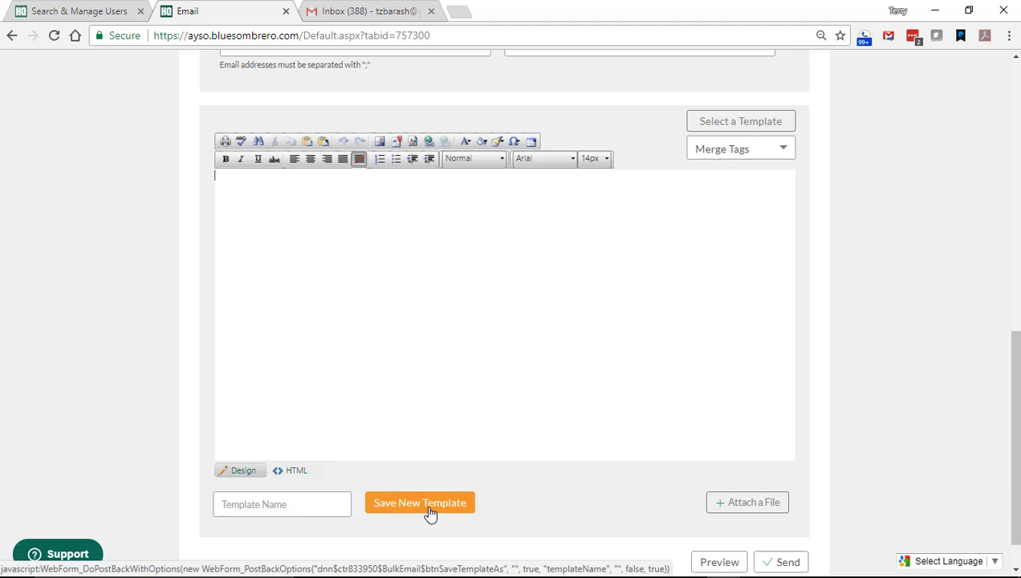
click(737, 122)
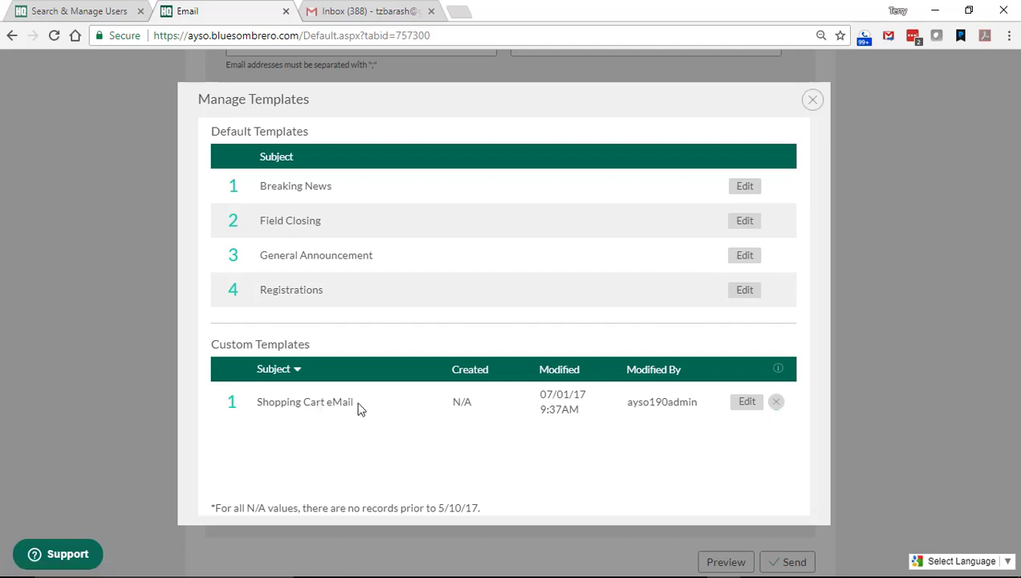
click(745, 404)
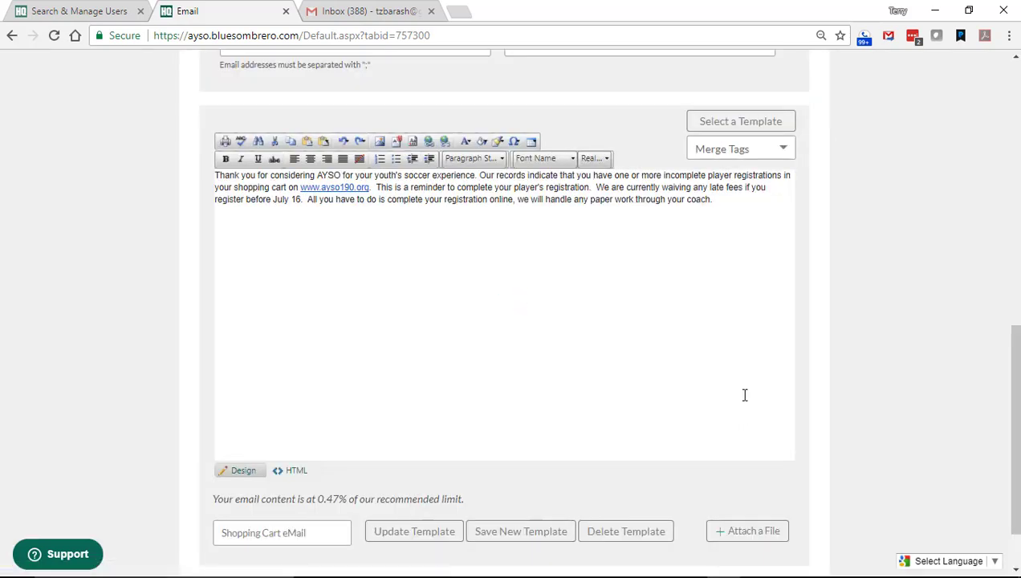
Step: Review the email form's recipients, sender and subject fields, loaded message text and template-saving options
drag(1014, 376, 1014, 164)
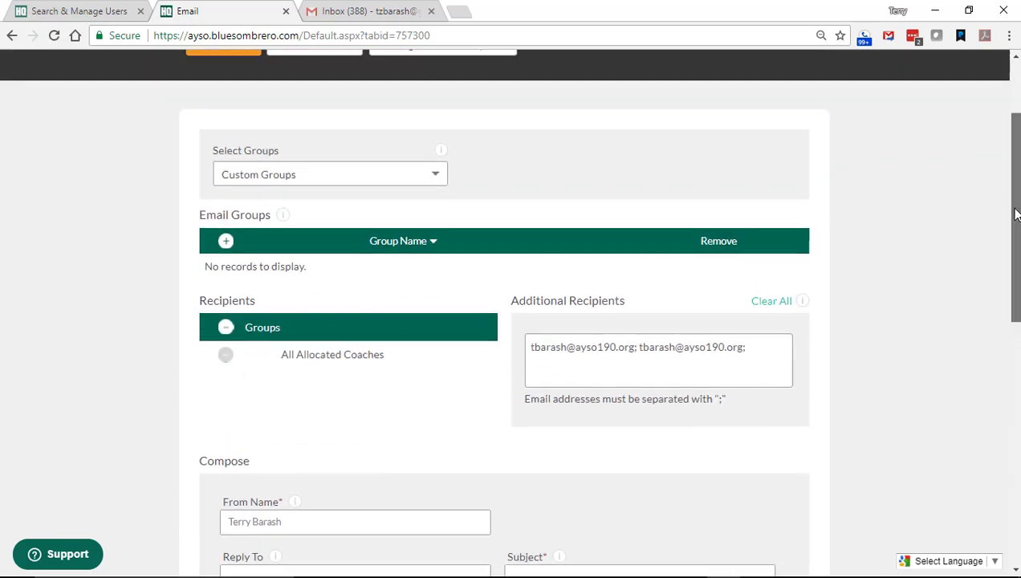
drag(1015, 215, 697, 366)
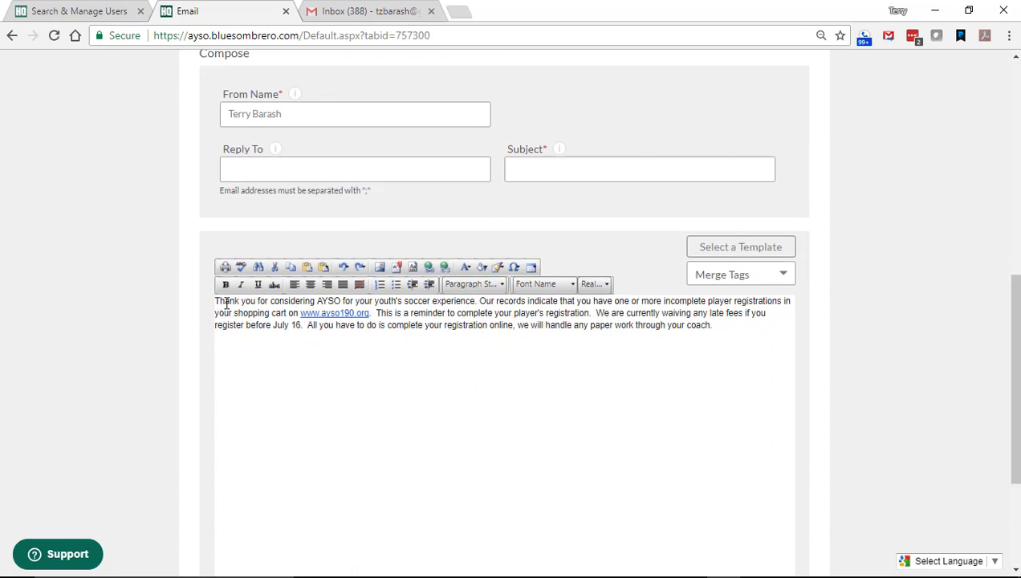
click(725, 325)
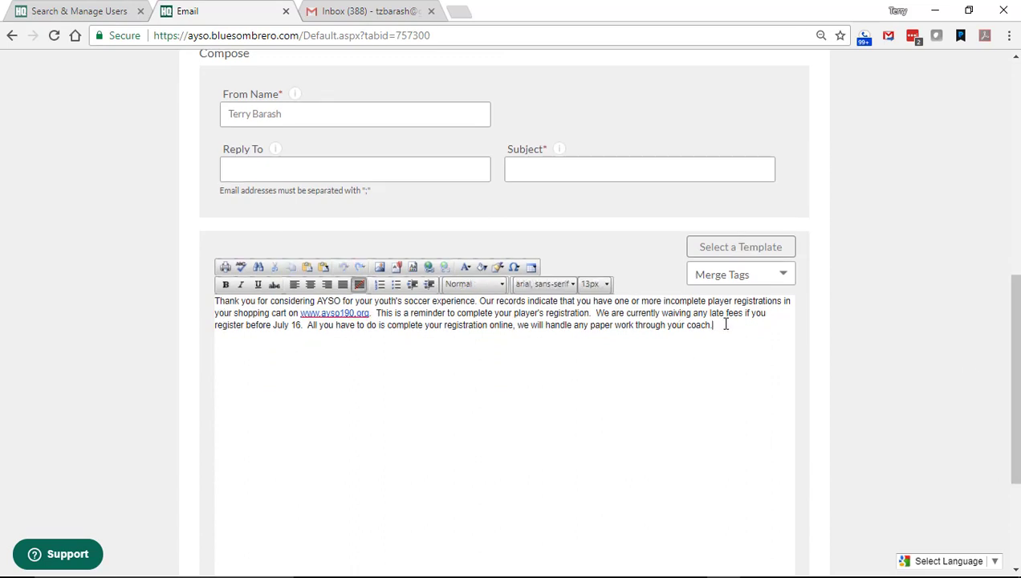
drag(1014, 333, 1014, 381)
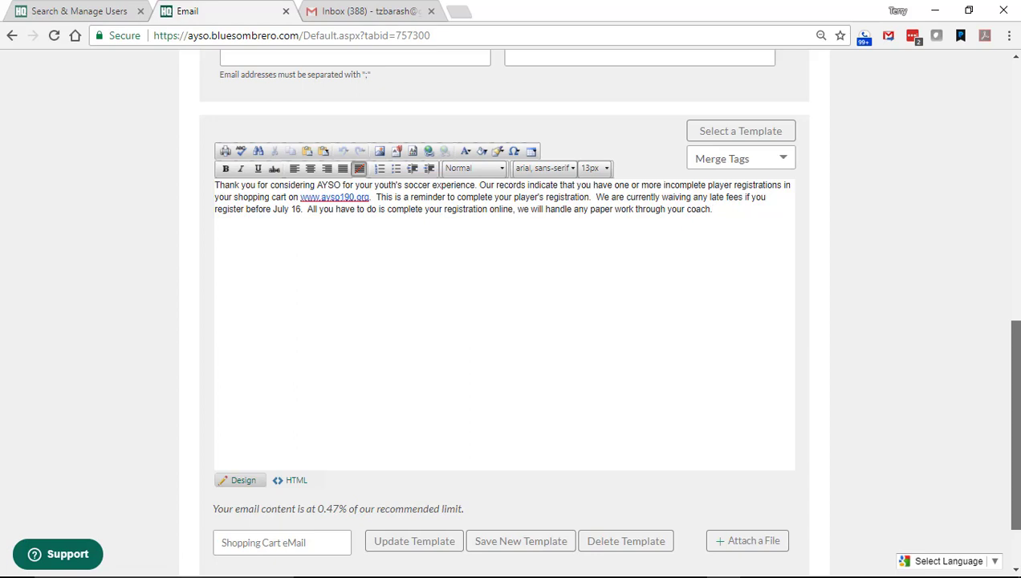
drag(1015, 382, 999, 122)
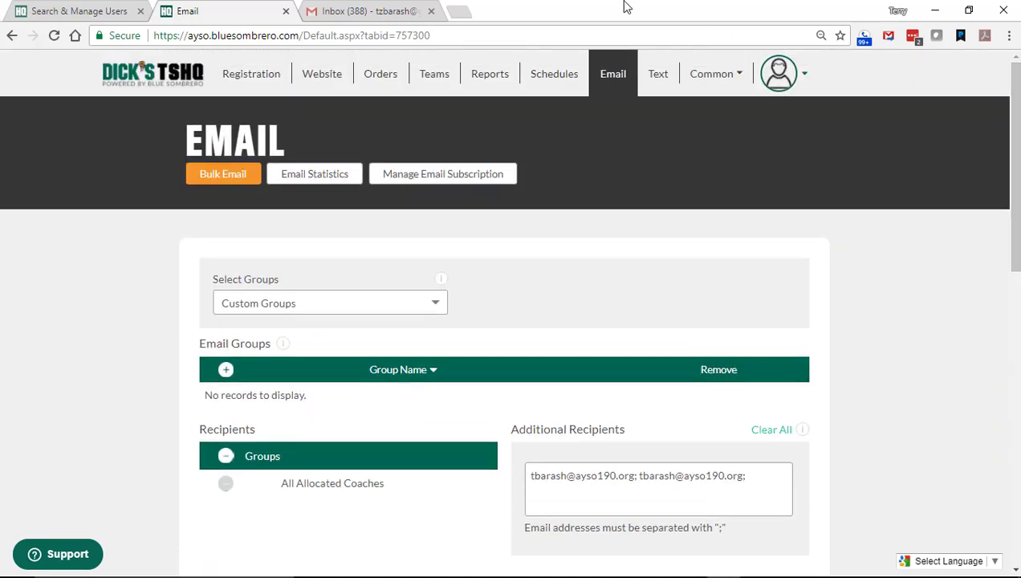